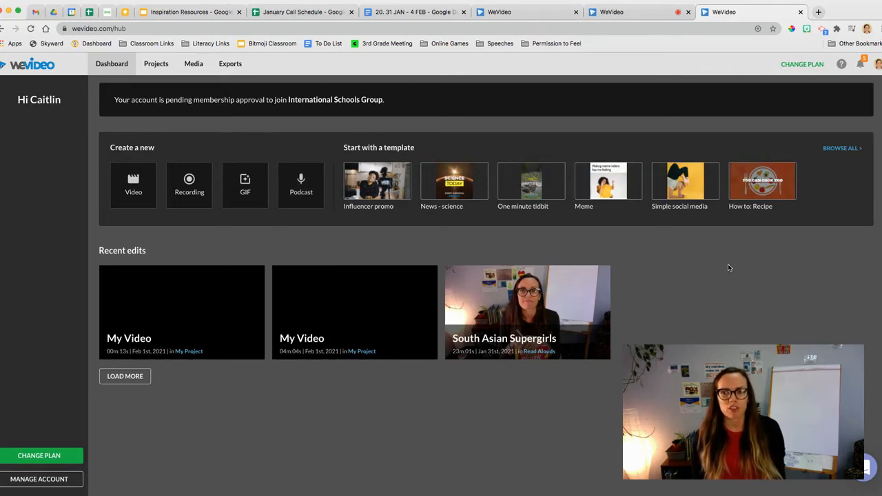
Step: Create a new horizontal 16:9 video saved to My Project and start editing it
left_click(134, 194)
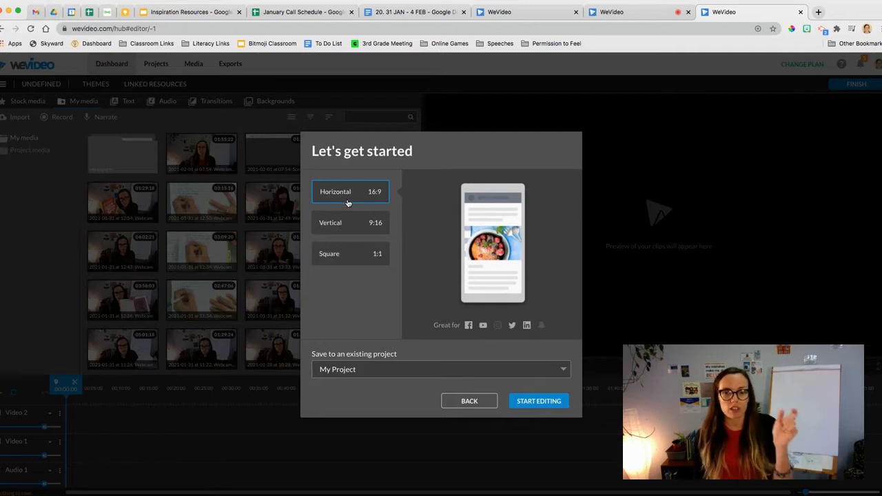
left_click(399, 372)
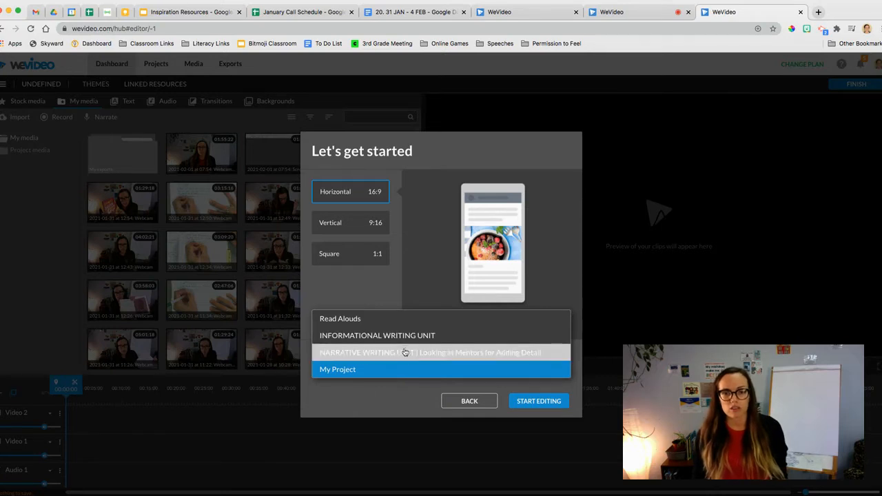
left_click(354, 369)
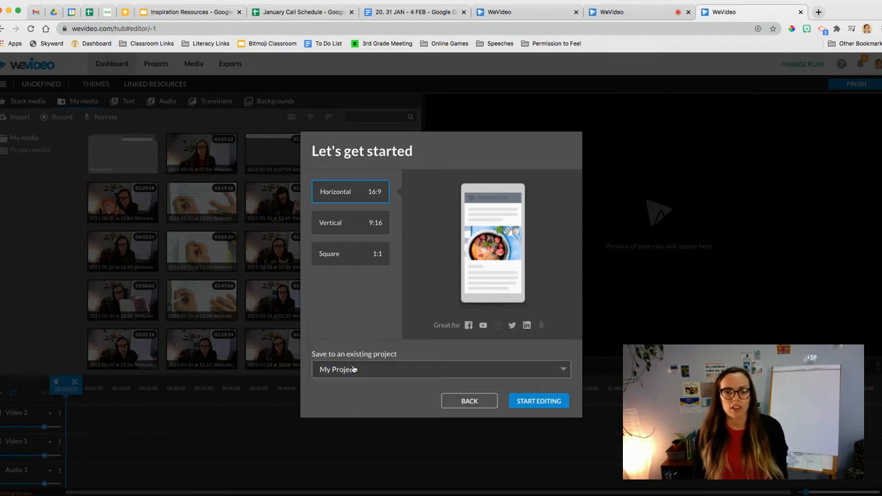
left_click(541, 404)
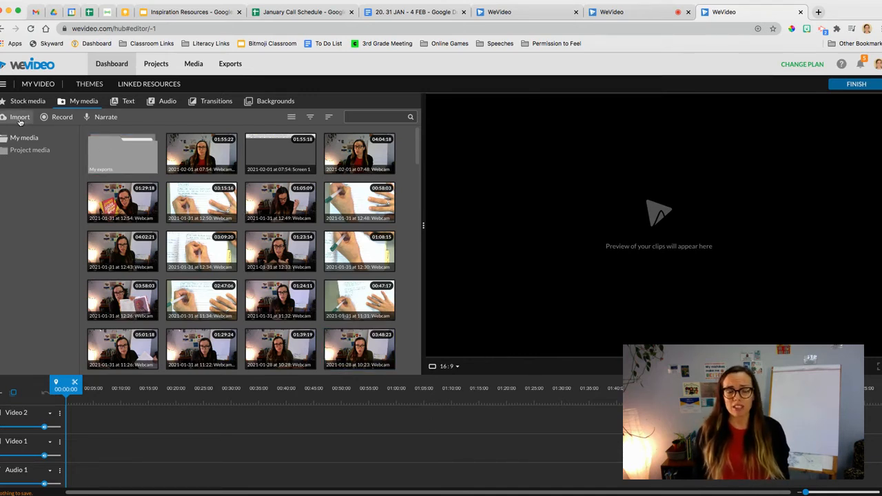
Step: Preview a combined screen and webcam recording setup with the FaceTime HD Camera, and cancel before recording
left_click(58, 118)
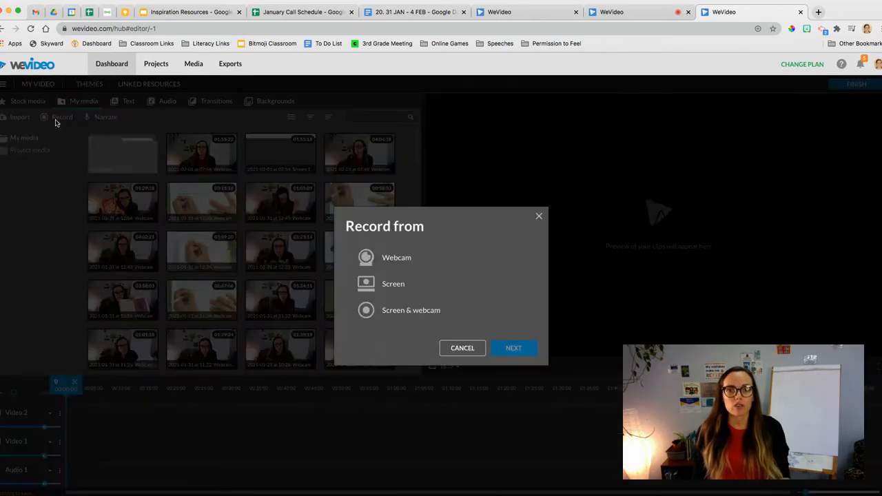
left_click(416, 263)
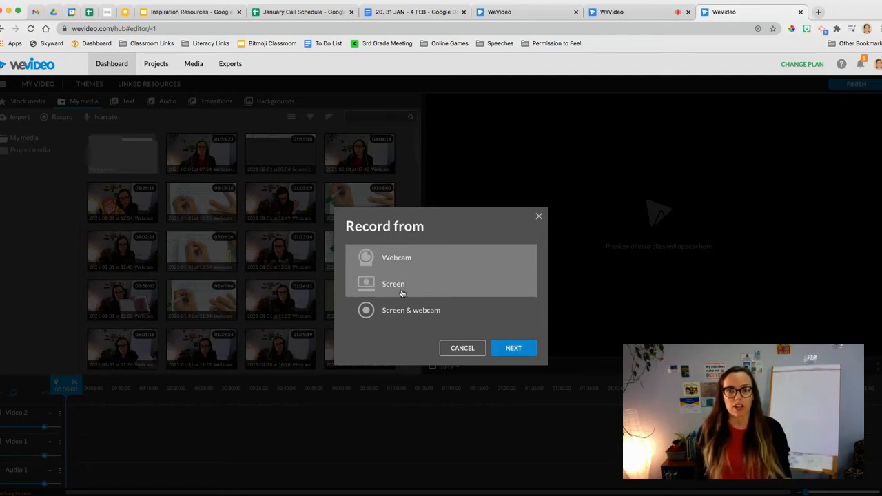
left_click(372, 292)
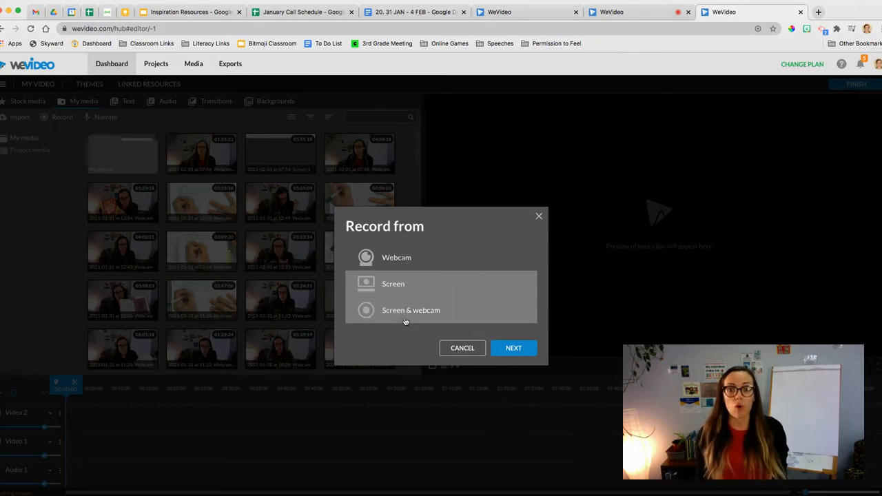
left_click(383, 316)
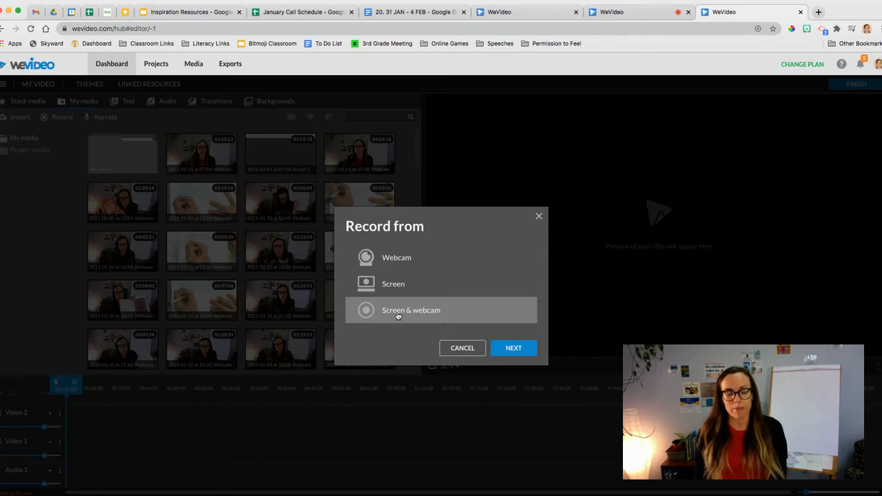
left_click(513, 350)
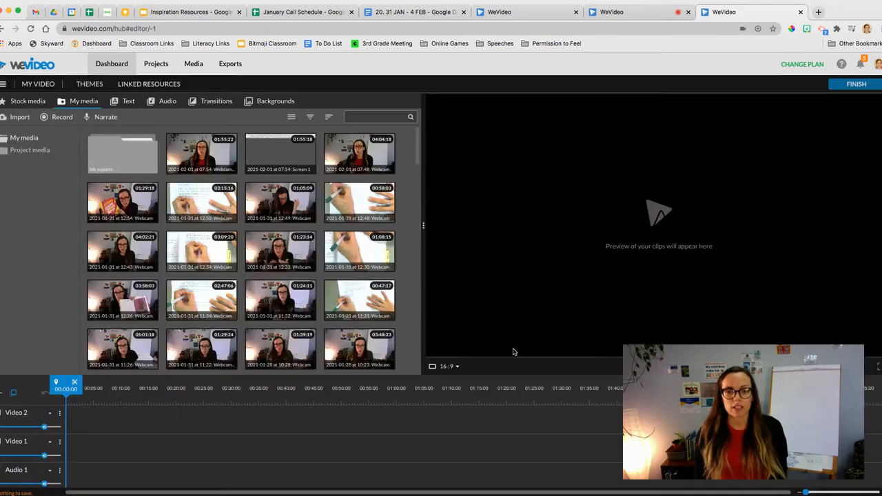
left_click(396, 197)
left_click(360, 233)
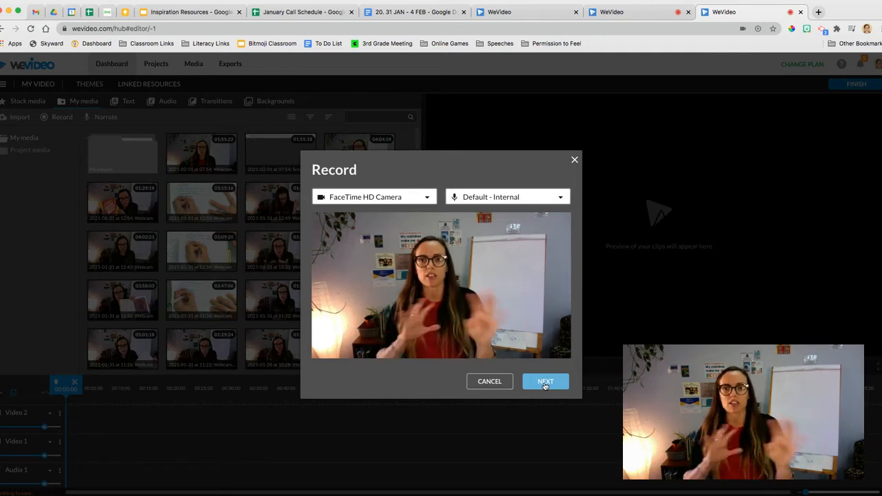
left_click(490, 381)
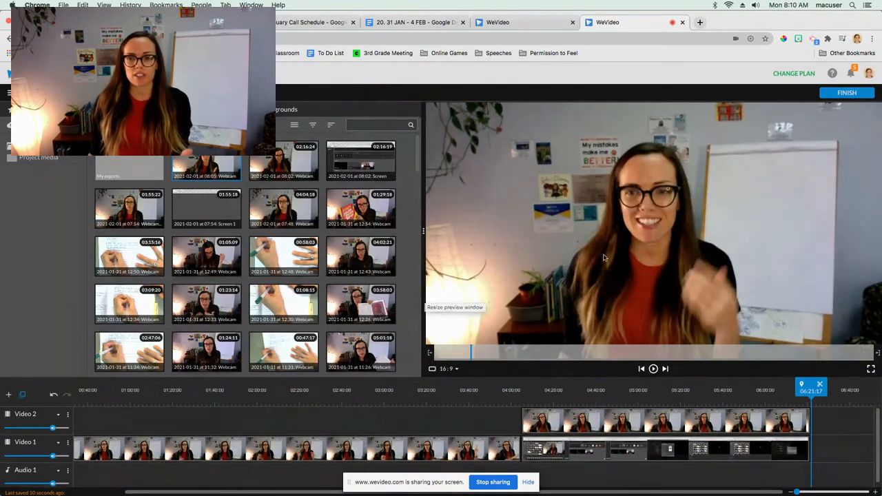
Step: Examine the transform settings of the webcam overlay clip on Video 2 and close them without saving
left_click_drag(647, 394, 523, 403)
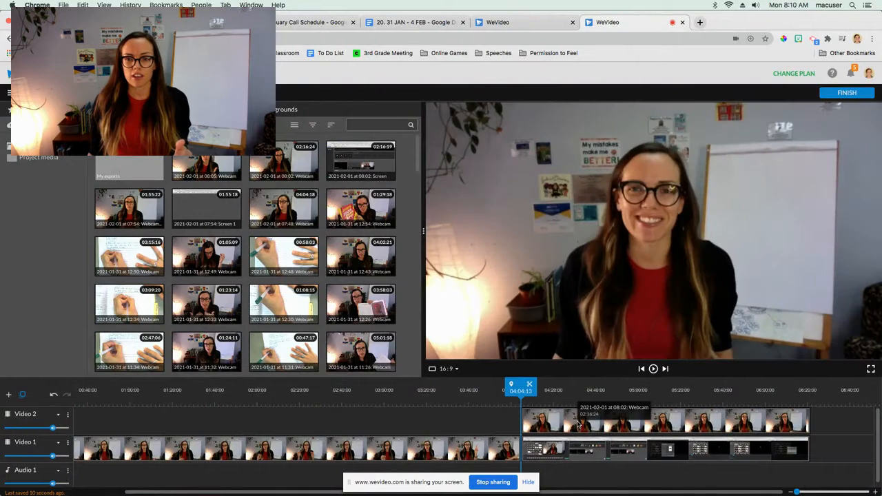
left_click(576, 424)
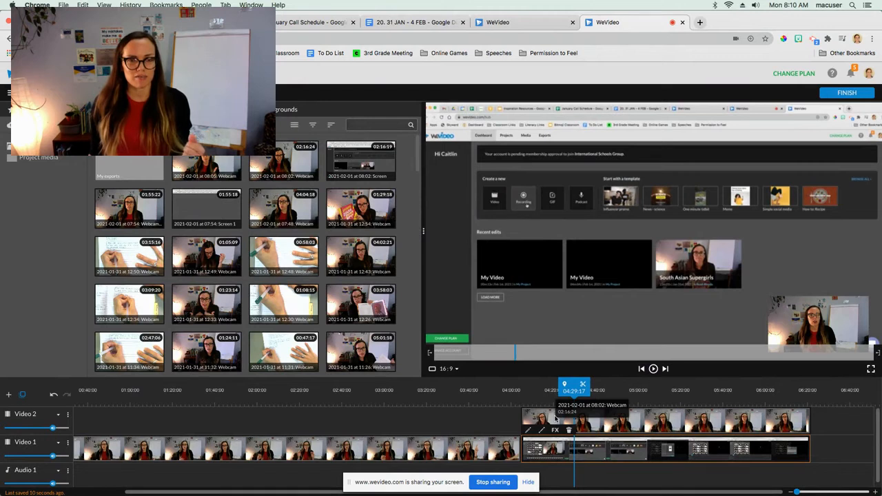
double_click(647, 415)
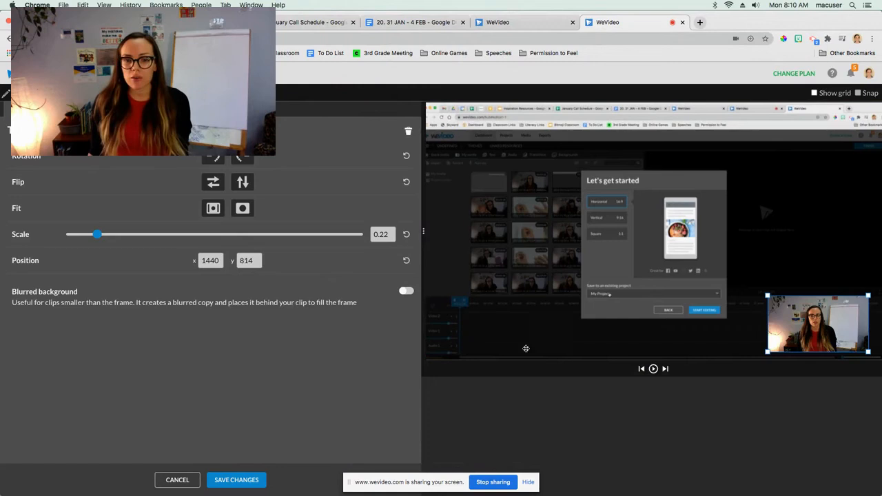
left_click(181, 480)
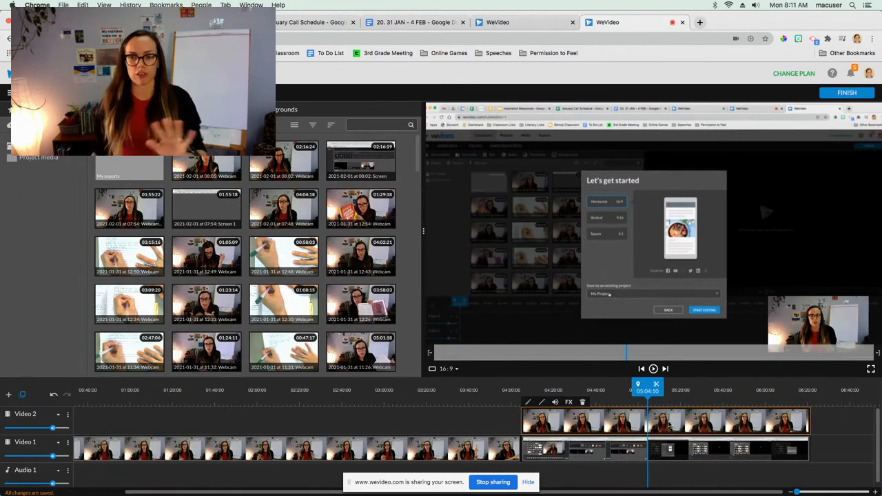
Step: Enlarge the webcam overlay on Video 2 to a scale of about 0.27, keep it in the frame's lower-right corner, and save the changes
double_click(709, 432)
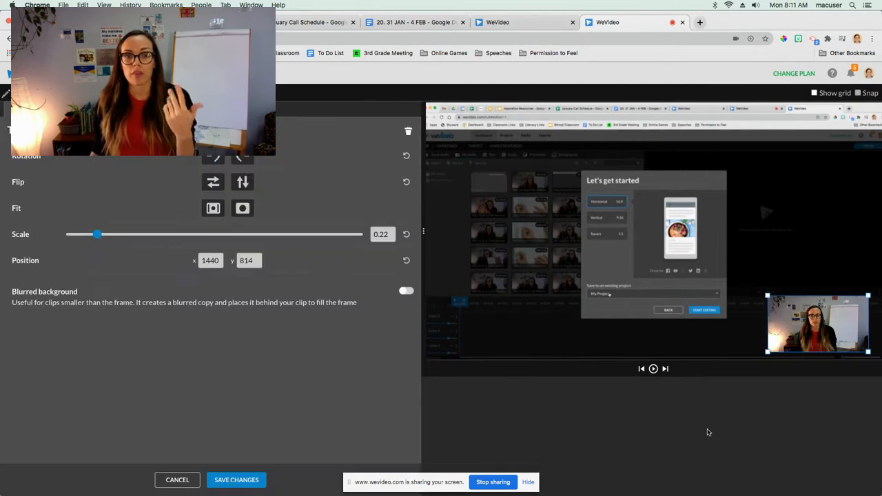
left_click_drag(767, 296, 728, 271)
mouse_move(801, 292)
left_mouse_down()
mouse_move(540, 192)
mouse_move(505, 263)
mouse_move(803, 303)
left_mouse_up()
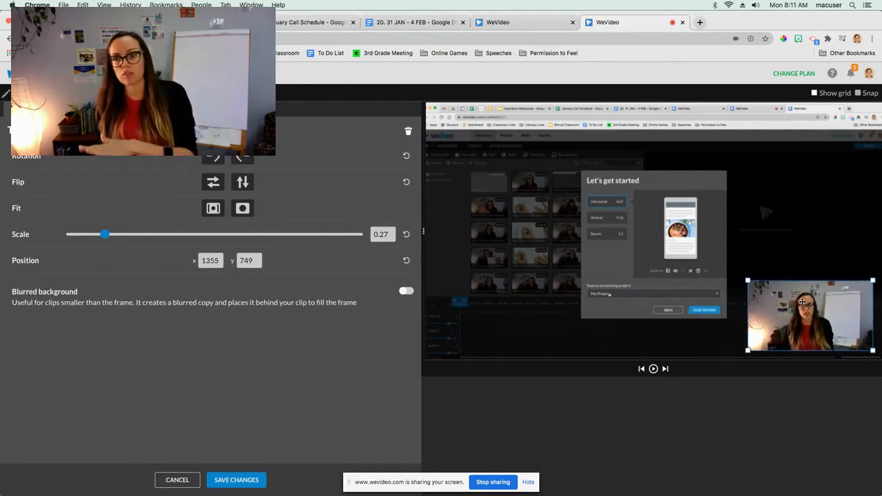
left_click(232, 480)
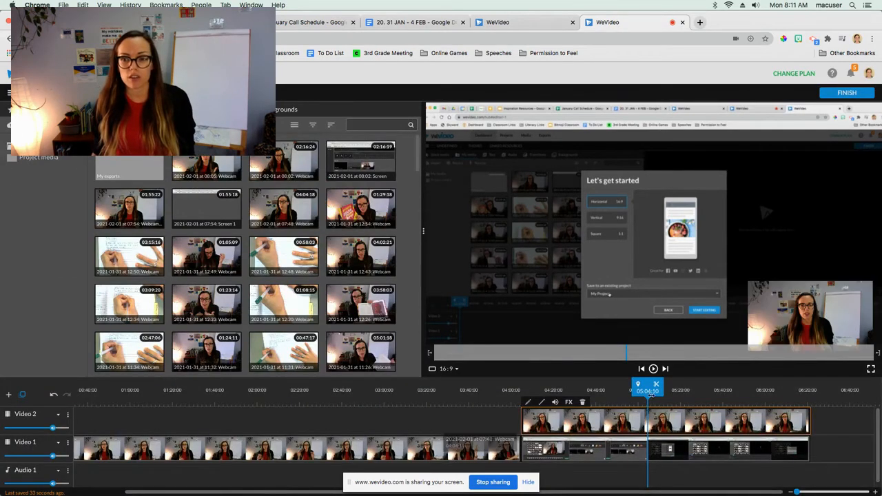
Step: Play the overlaid section from about 05:43 and move the playhead to the end of the clips
left_click_drag(648, 383, 729, 400)
key("space")
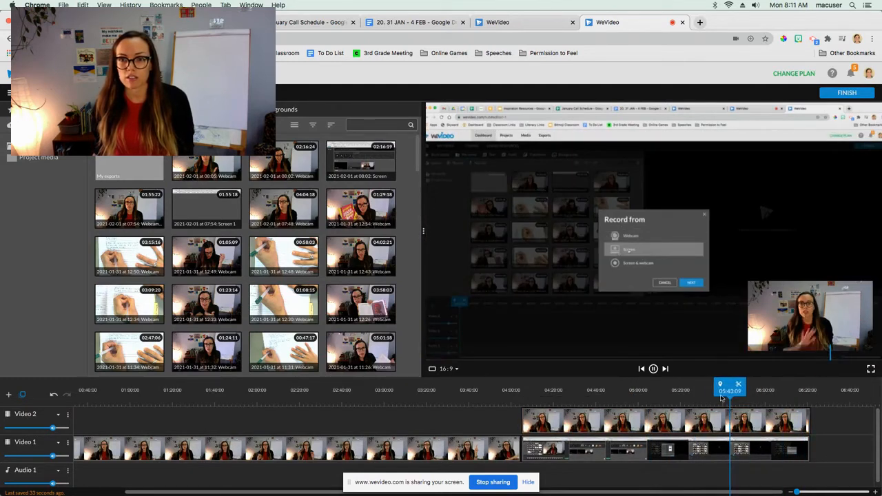
left_click_drag(729, 392, 809, 390)
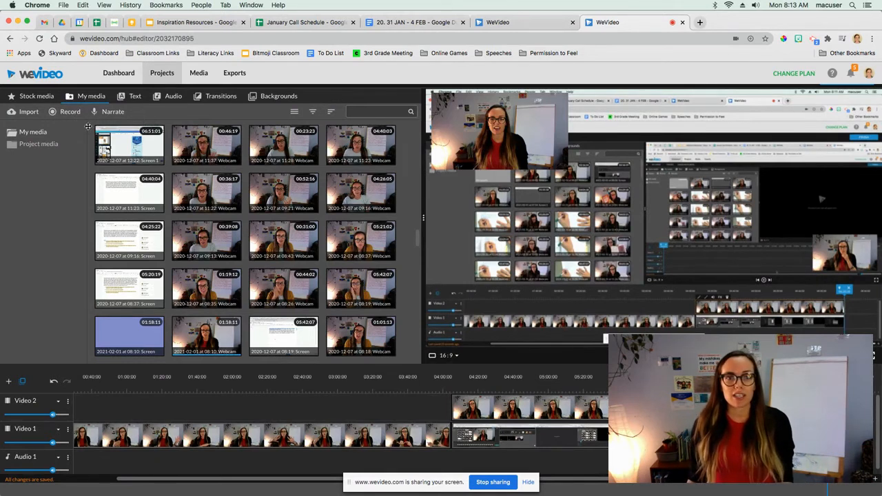
Step: In the other open WeVideo project, preview a webcam-only recording setup with the FaceTime HD Camera and cancel it
left_click(508, 26)
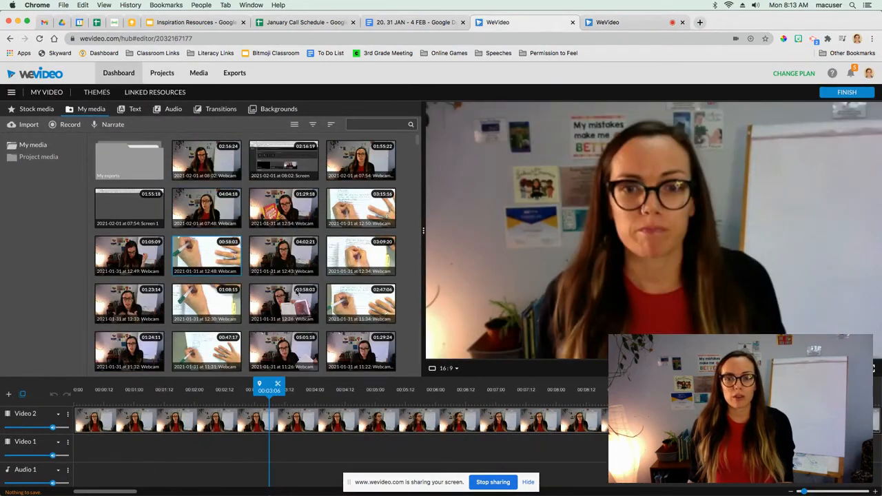
left_click_drag(269, 387, 604, 387)
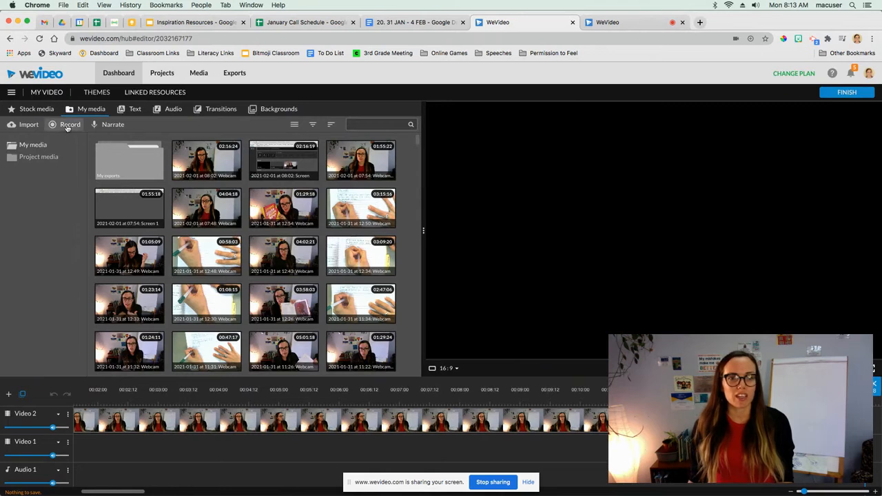
left_click(67, 126)
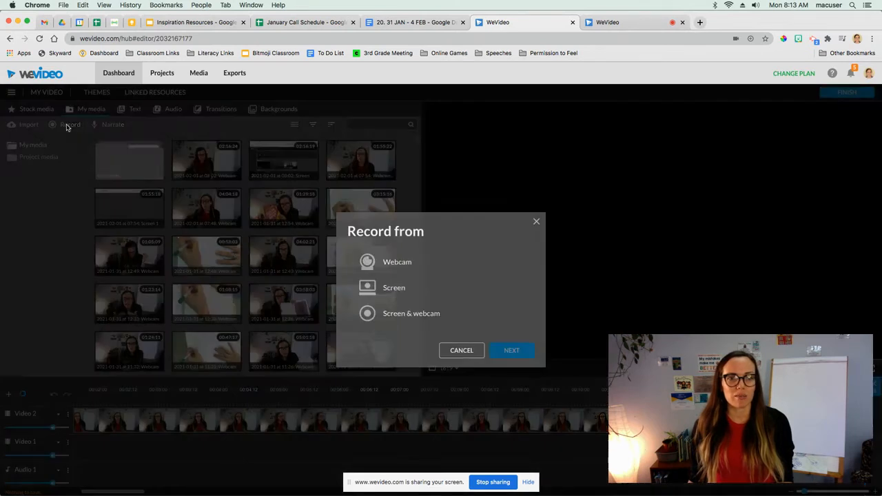
left_click(395, 264)
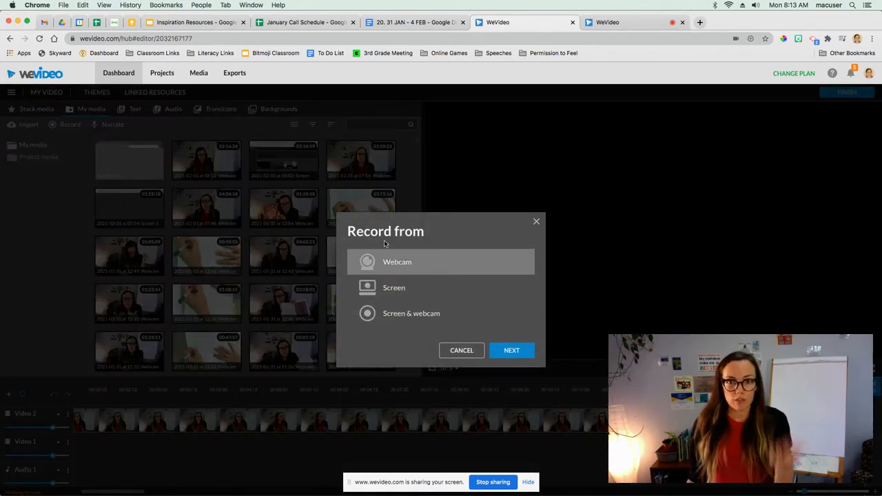
left_click(511, 350)
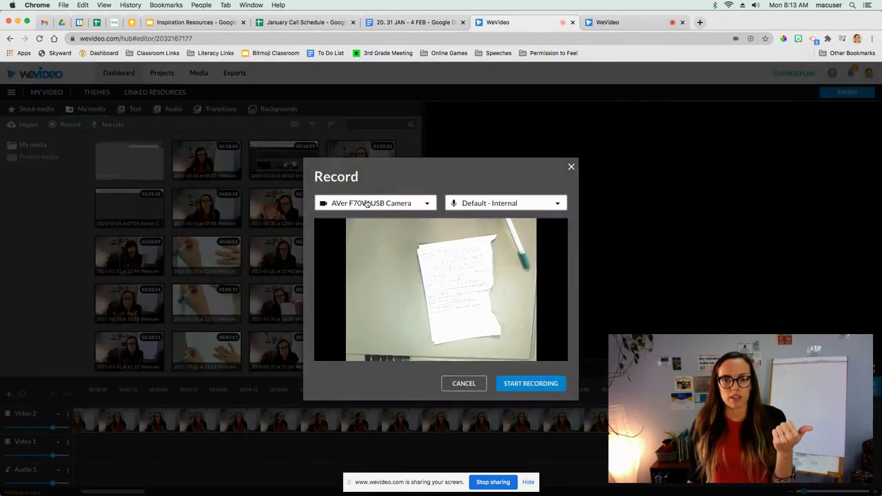
left_click(367, 204)
left_click(359, 237)
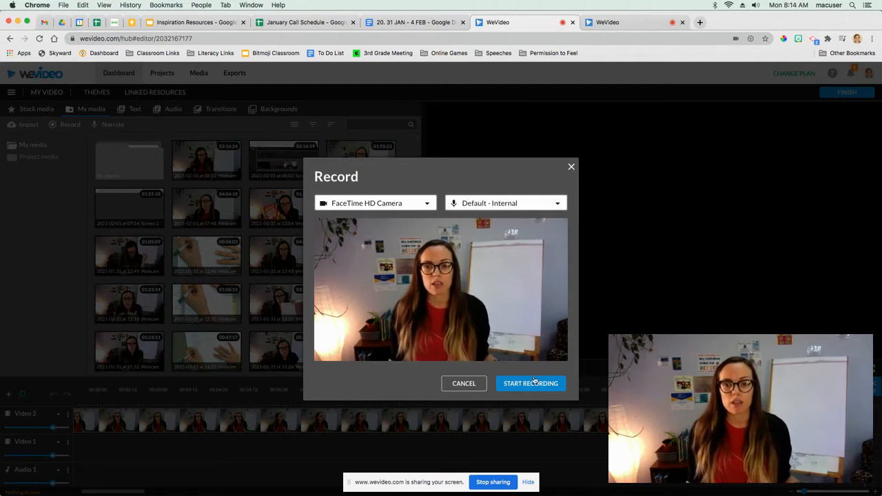
left_click(464, 384)
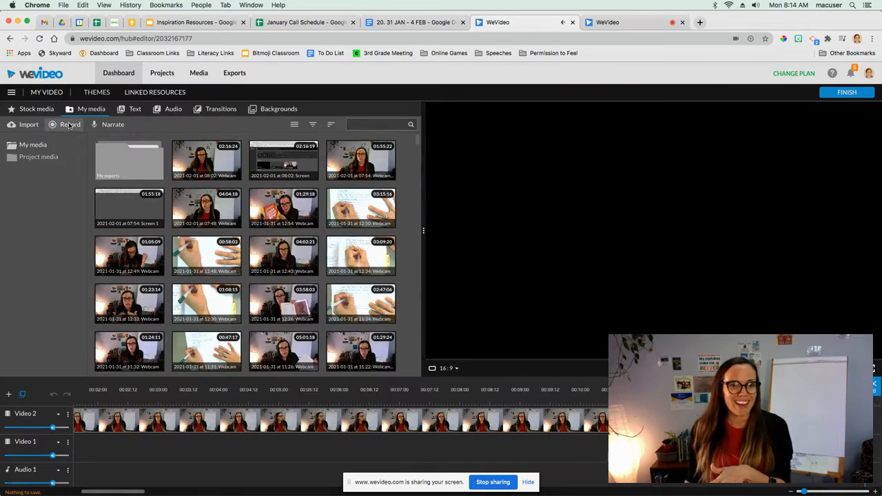
Step: Preview a webcam recording setup with the AVer F70W USB Camera as document camera and cancel it
left_click(72, 124)
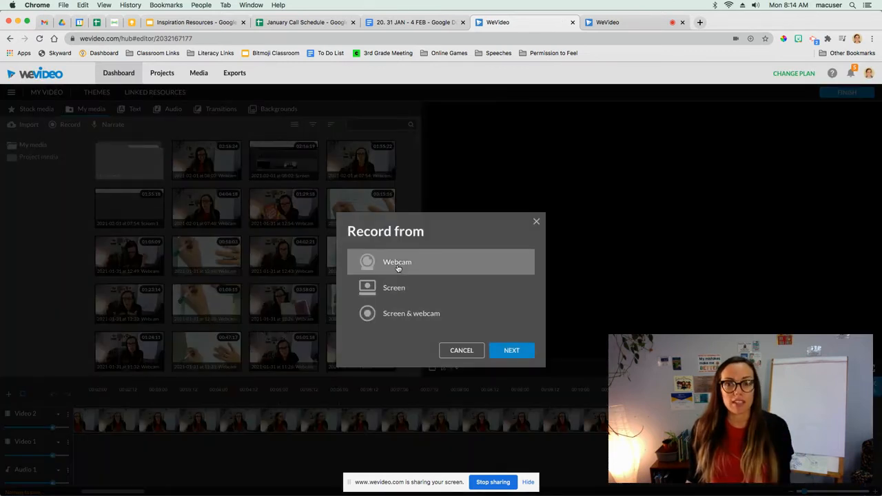
left_click(511, 350)
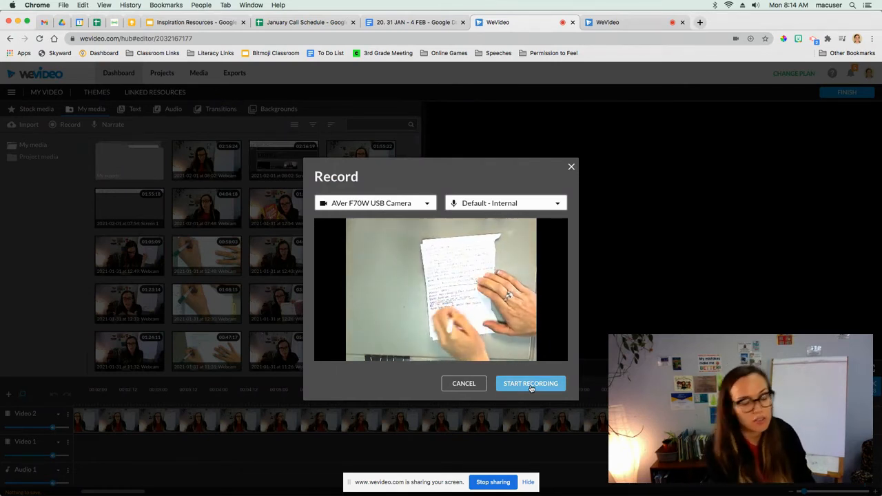
left_click(471, 384)
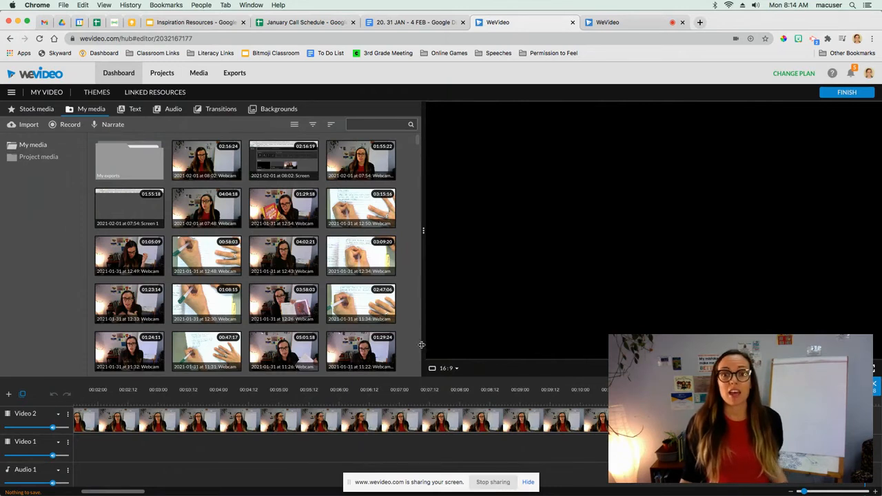
Step: Return to the main project, try the Line wipe motion title on Video 2 at about 02:03, remove it and browse the other motion titles
left_click(599, 24)
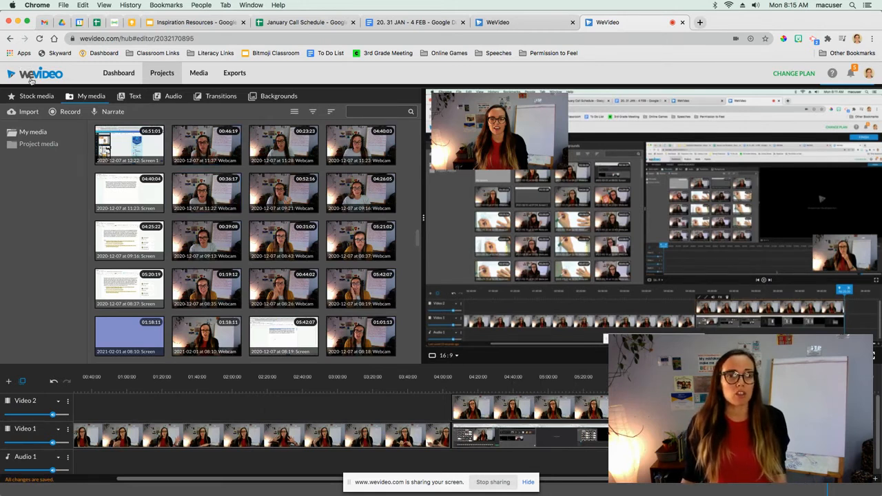
left_click(130, 100)
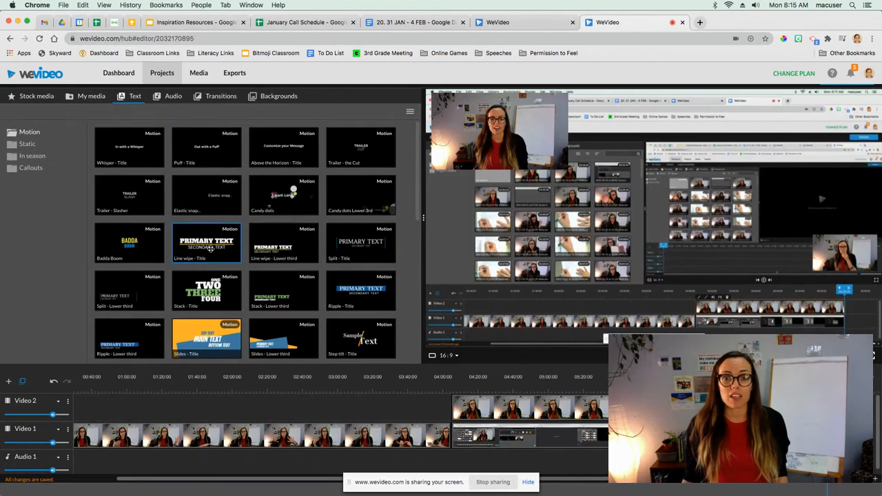
left_click_drag(202, 245, 242, 412)
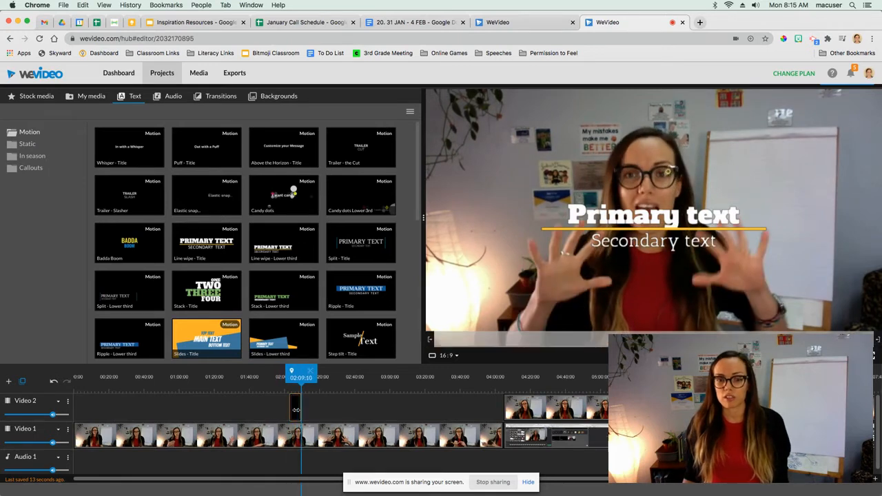
left_click(295, 410)
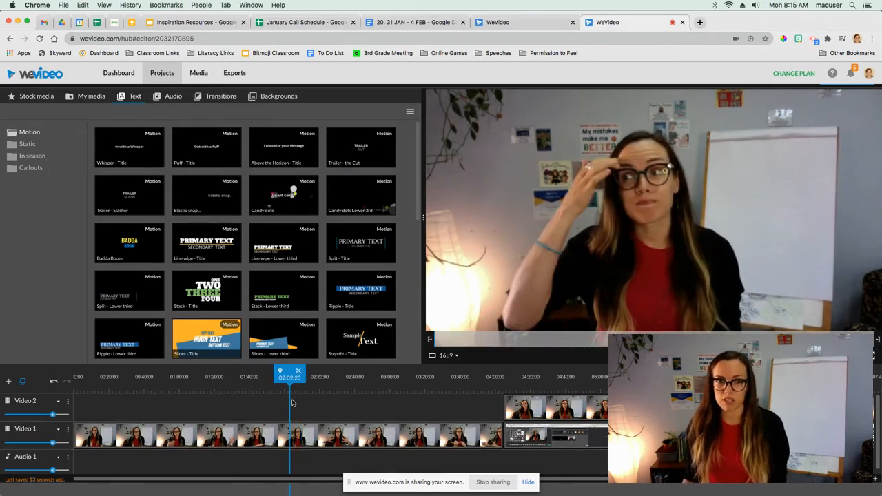
scroll(216, 275, "down", 10)
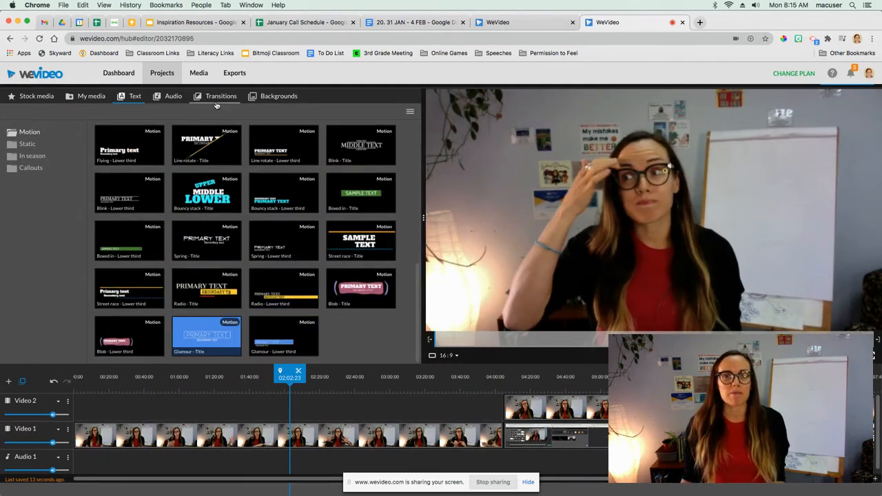
Step: Browse the Backgrounds library, including its solids, overlays and frames
left_click(285, 101)
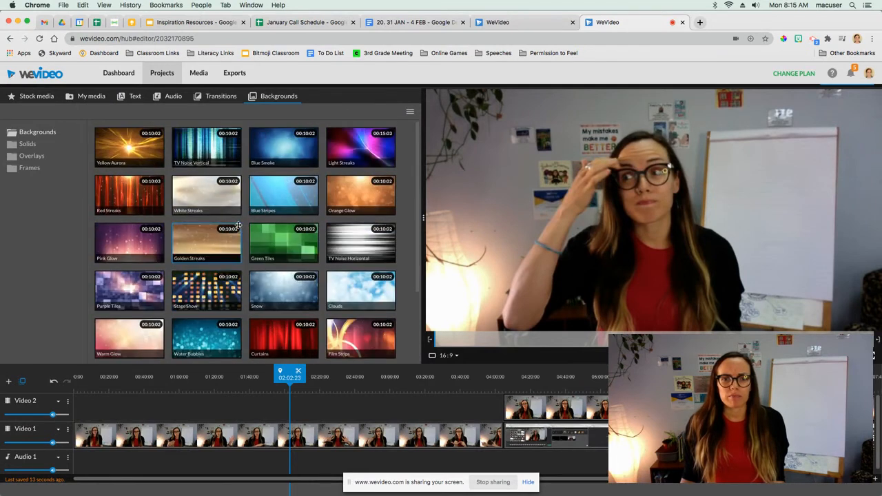
left_click(26, 144)
left_click(25, 157)
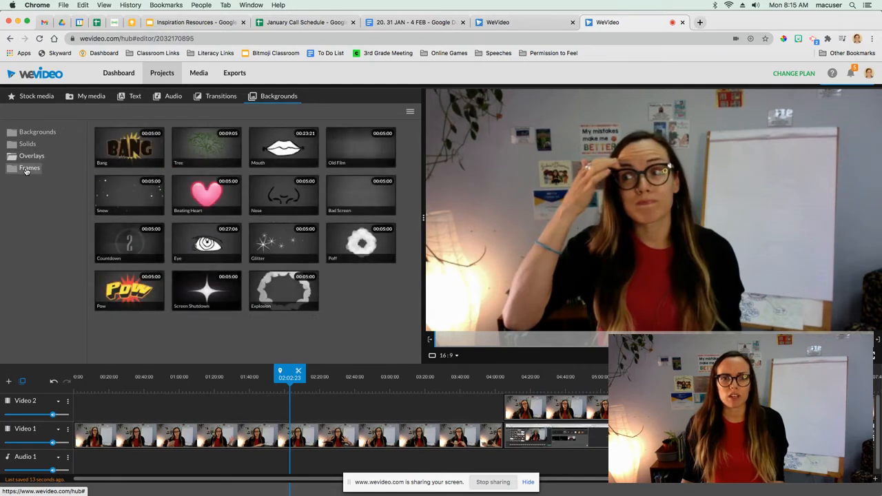
left_click(27, 169)
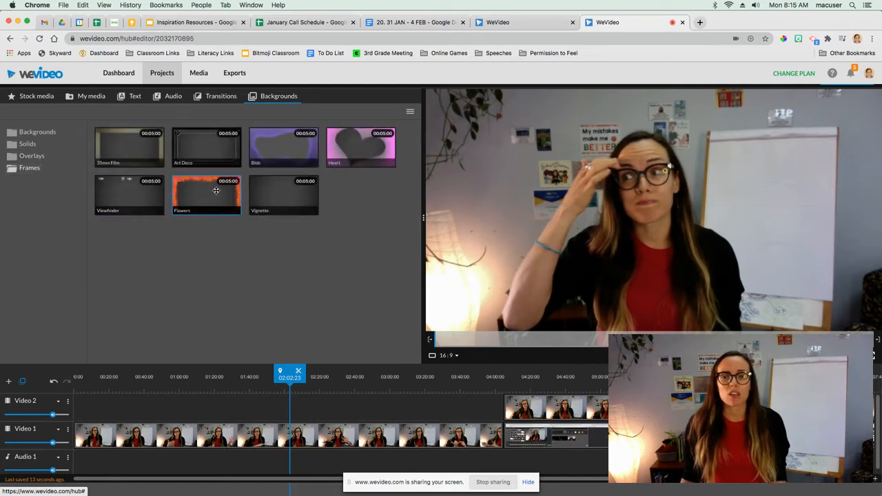
left_click(165, 96)
Step: Place the Ripple motion title on Video 2 at about 02:02 and open it for editing
left_click(125, 100)
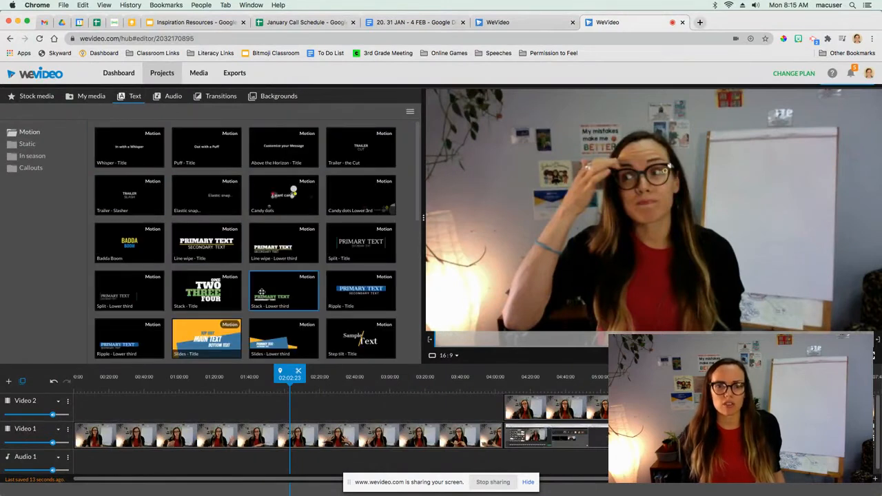
left_click(367, 296)
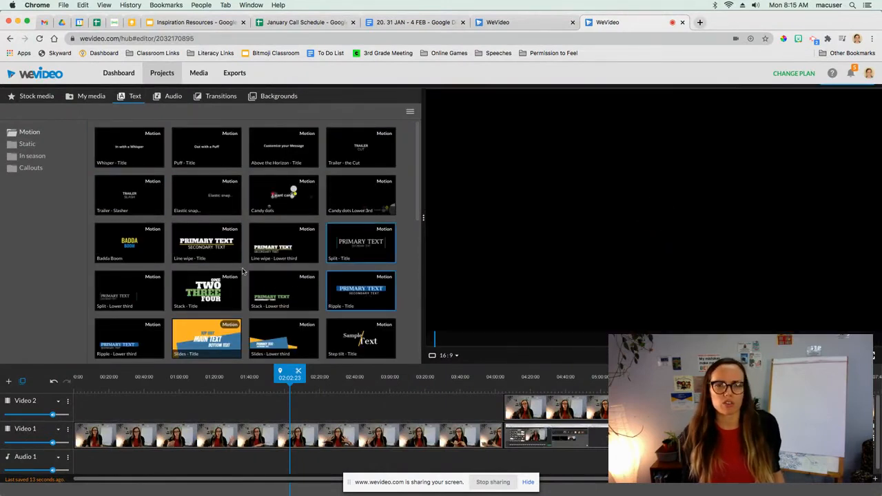
mouse_move(378, 302)
left_mouse_down()
mouse_move(303, 389)
mouse_move(304, 401)
left_mouse_up()
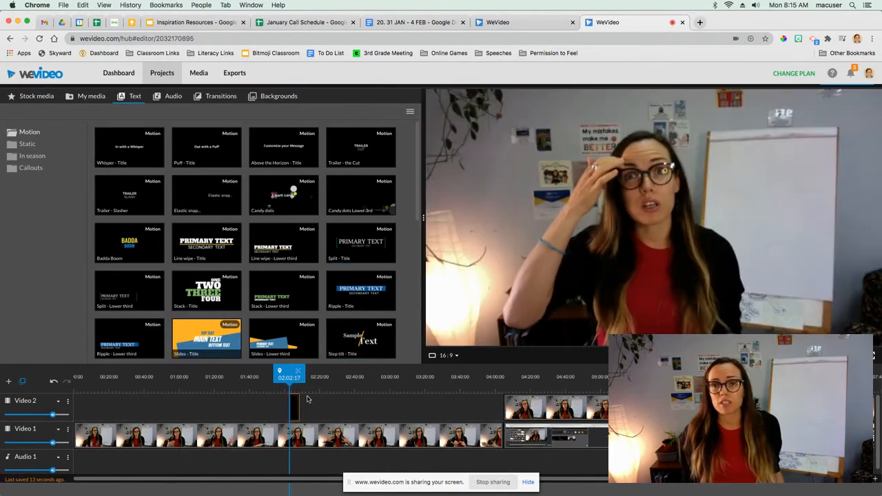
double_click(292, 404)
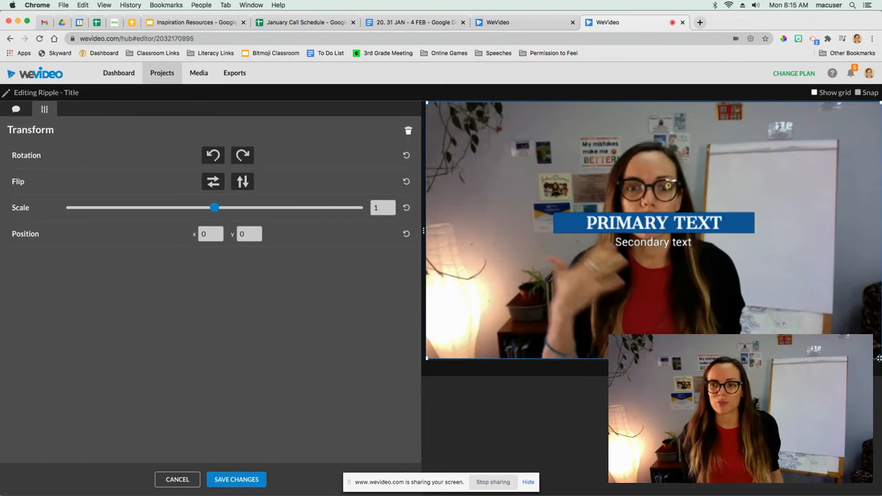
Step: Scale the Ripple title to about 0.59, move it to about x 788, y 365 and rotate it clockwise through a full turn
left_click_drag(427, 358, 508, 306)
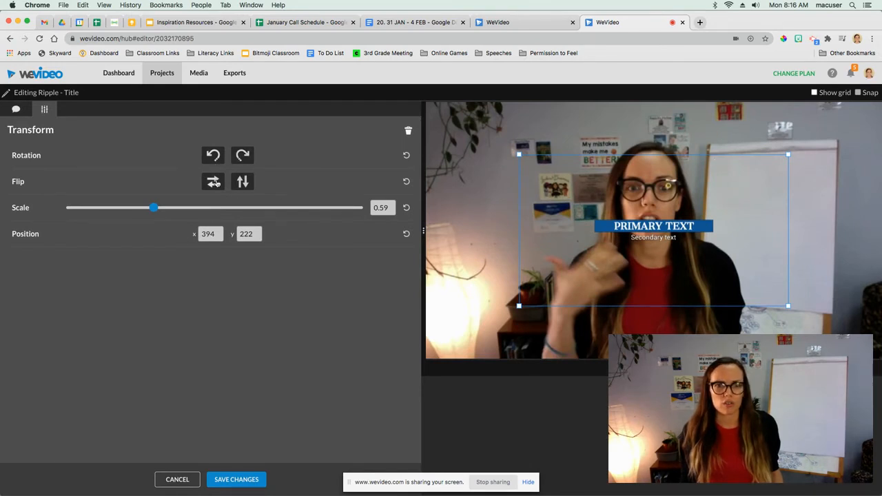
left_click_drag(627, 248, 739, 239)
left_click(242, 155)
left_click(244, 156)
left_click(245, 156)
left_click(245, 156)
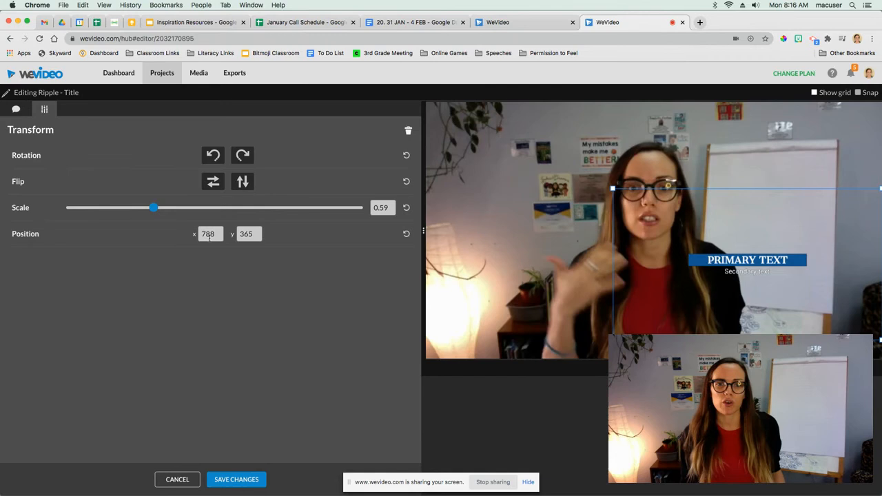
Step: Try the Ripple title beside the presenter at about x -104, y 187, and discard the transform edits
left_click_drag(637, 239, 548, 301)
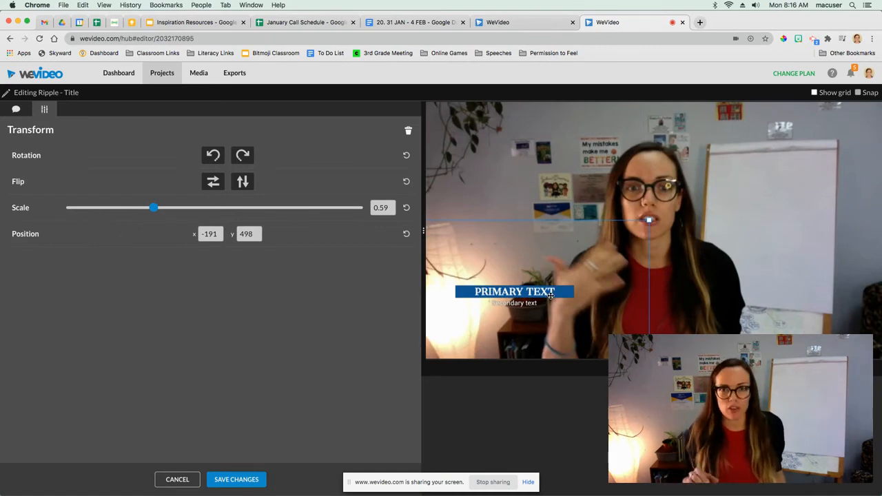
left_click_drag(550, 294, 563, 216)
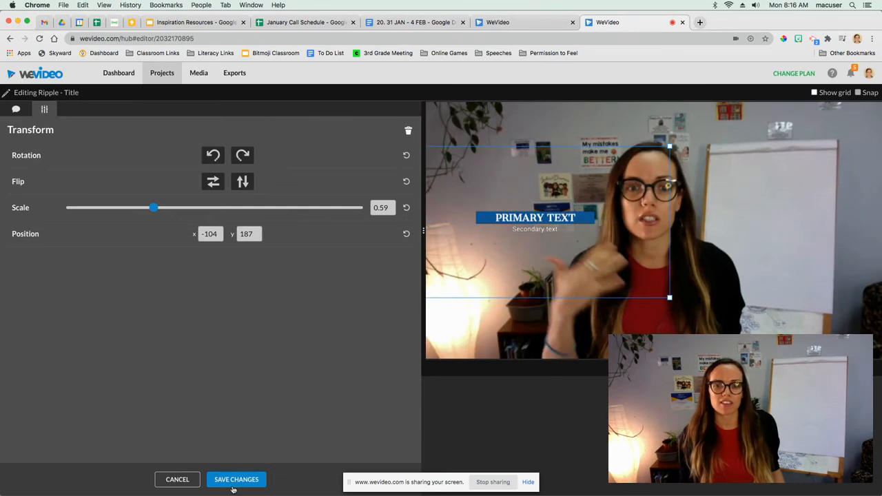
left_click(177, 481)
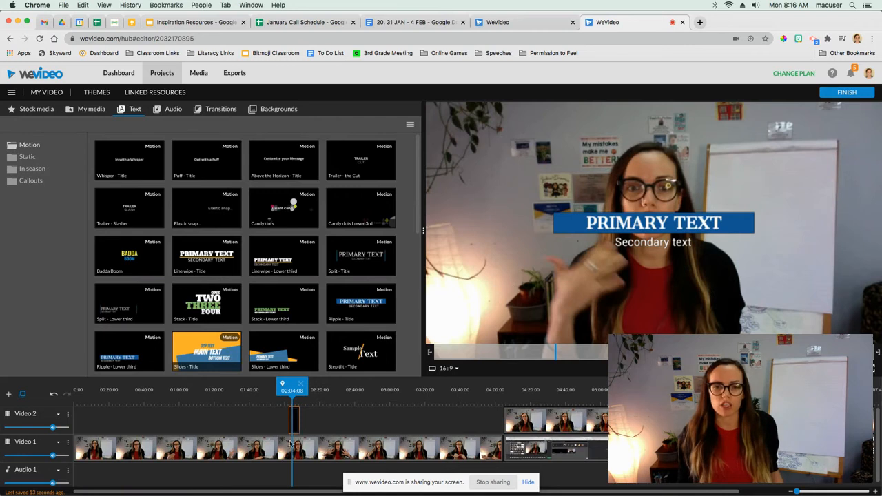
Step: Delete the Ripple title from Video 2 and view the Callouts text collection
left_click(299, 420)
key("Delete")
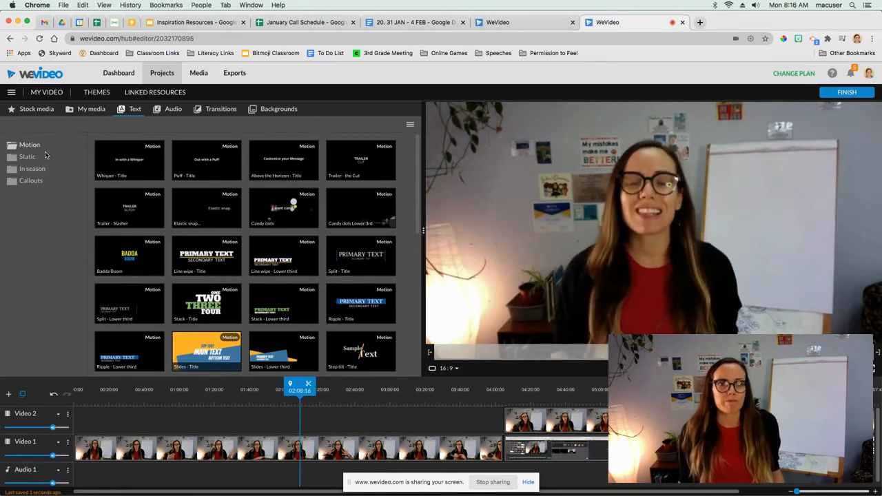
left_click(30, 181)
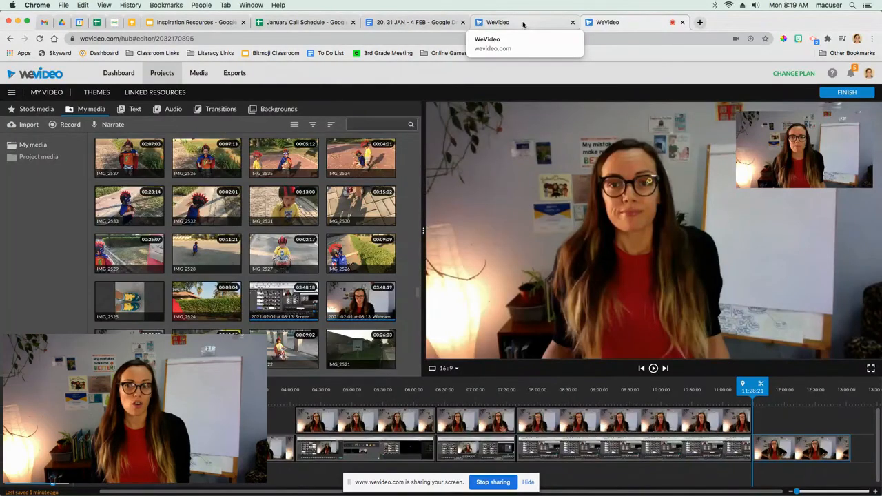
Step: In the other open WeVideo project, finish the video and set its export title to "TT4T| Wevideo"
left_click(522, 25)
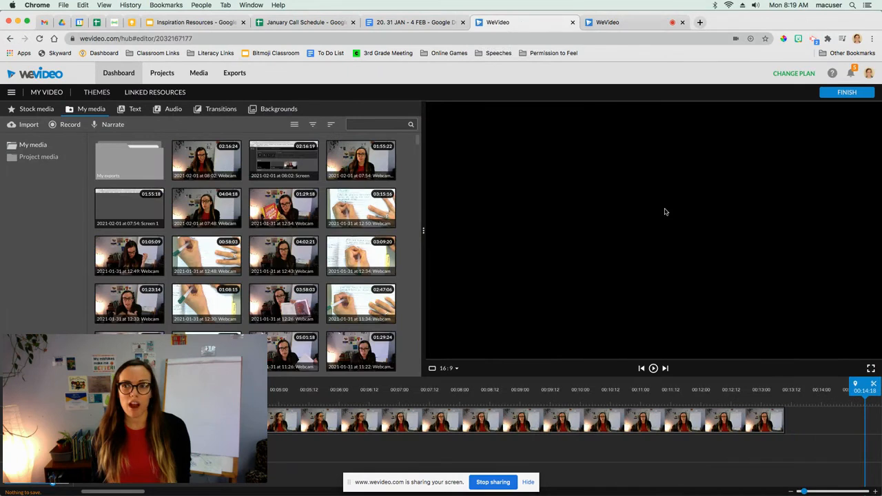
left_click(841, 94)
left_click(486, 287)
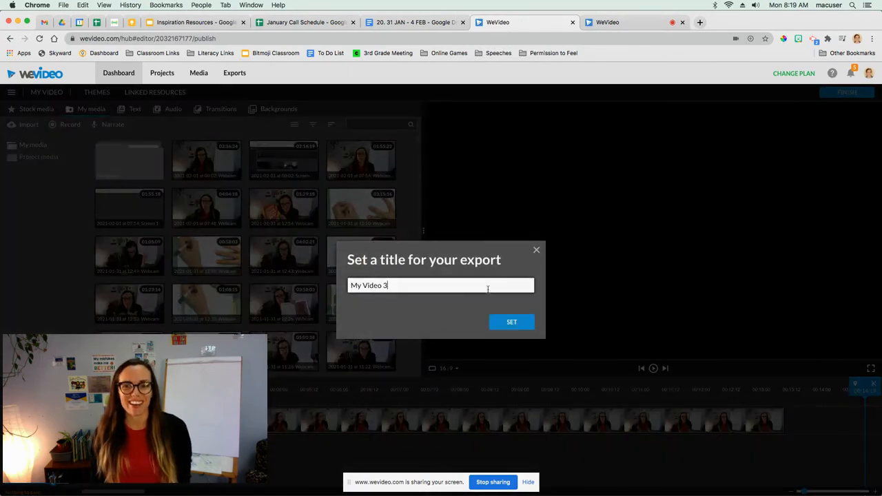
key("shift+Left")
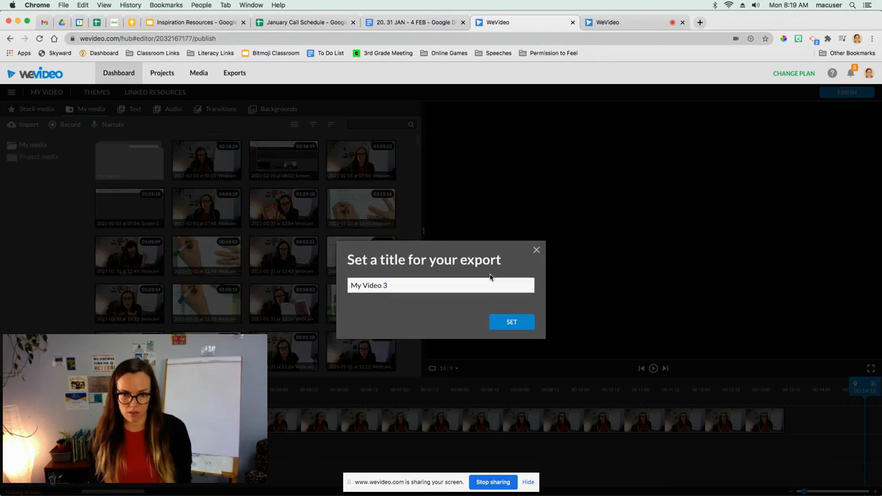
triple_click(440, 288)
type("TT4T|")
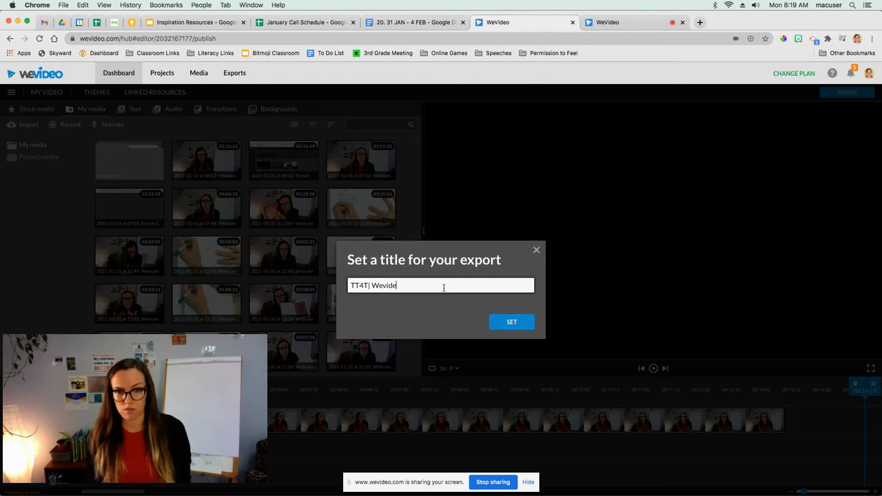
left_click(516, 324)
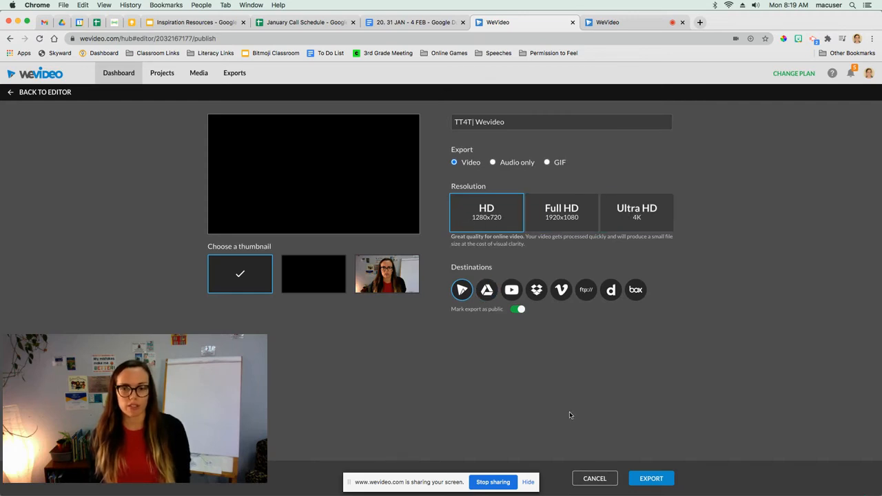
Step: Export the titled project as an HD 1280x720 video and close its tab to return to the main project
left_click(651, 479)
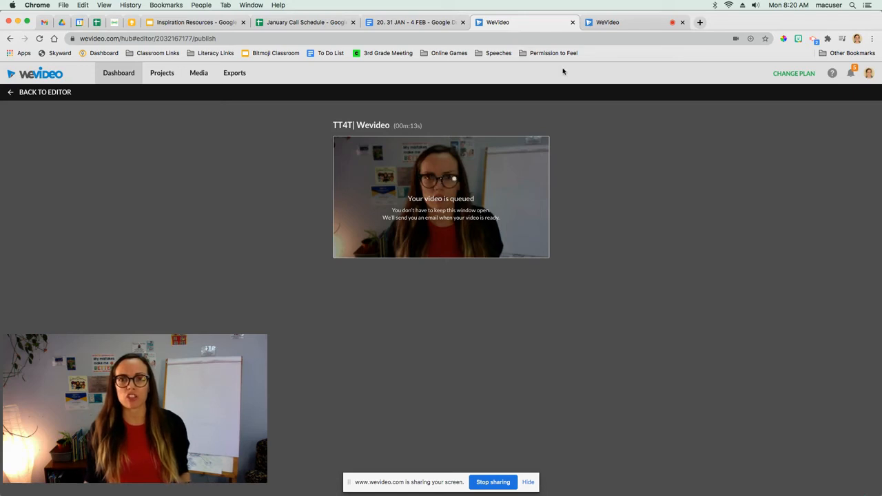
left_click(572, 23)
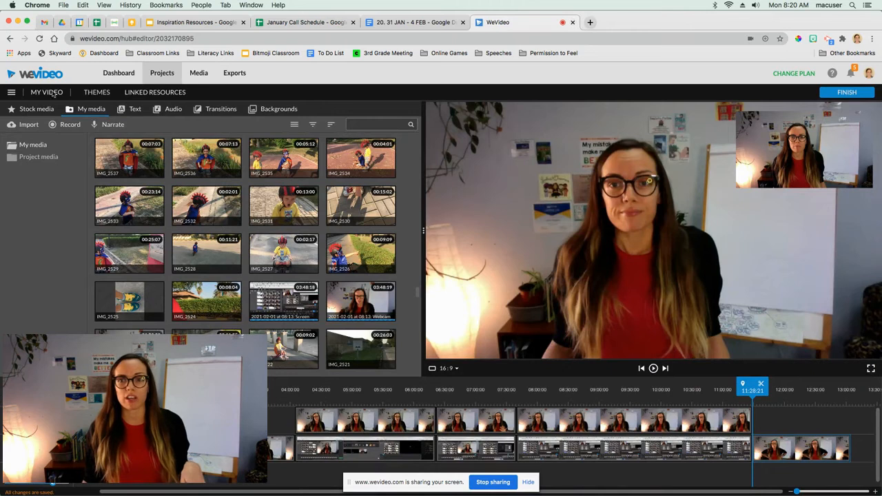